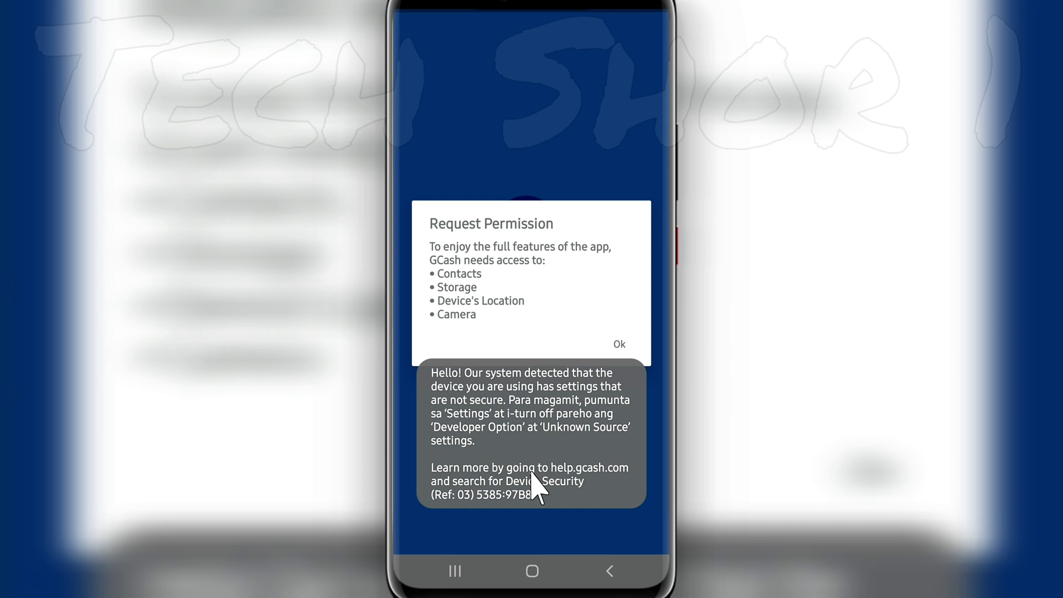
Step: From the home screen's app drawer, long-press GCash and choose its app info
left_click(532, 571)
left_click_drag(544, 416, 560, 173)
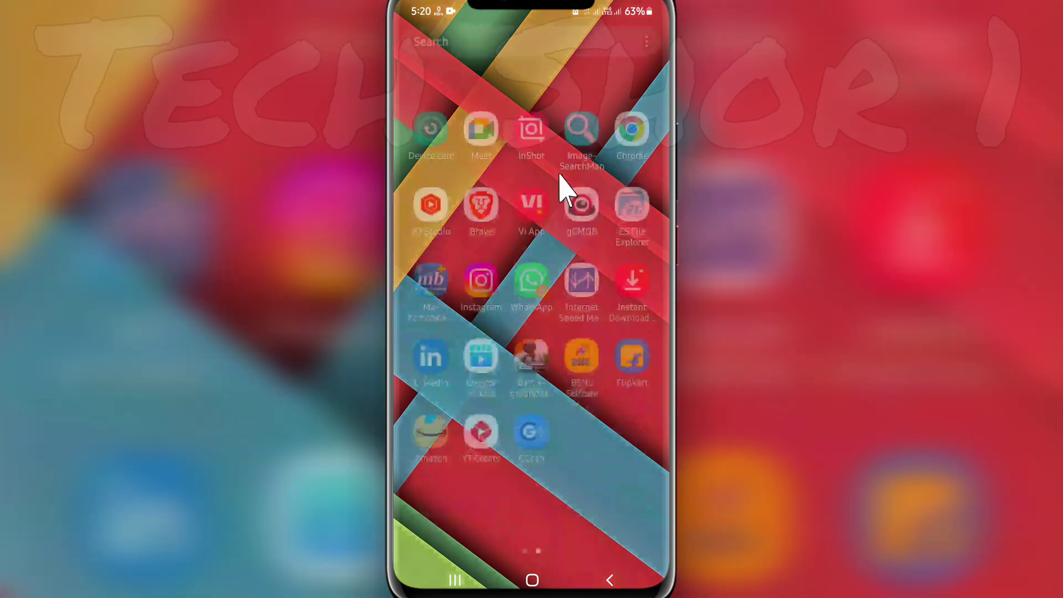
left_click_drag(531, 419, 532, 421)
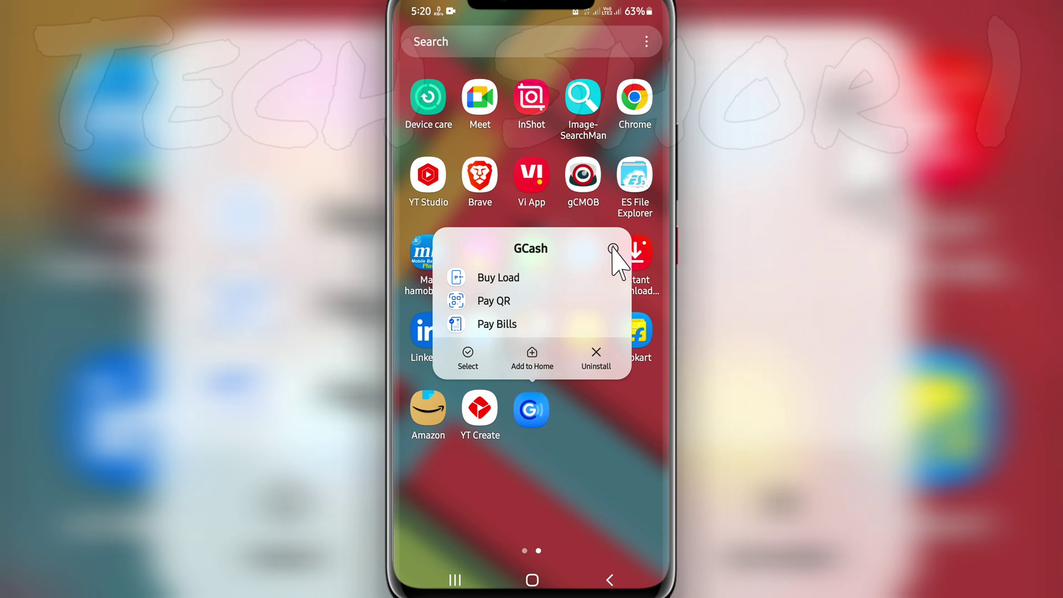
left_click(613, 249)
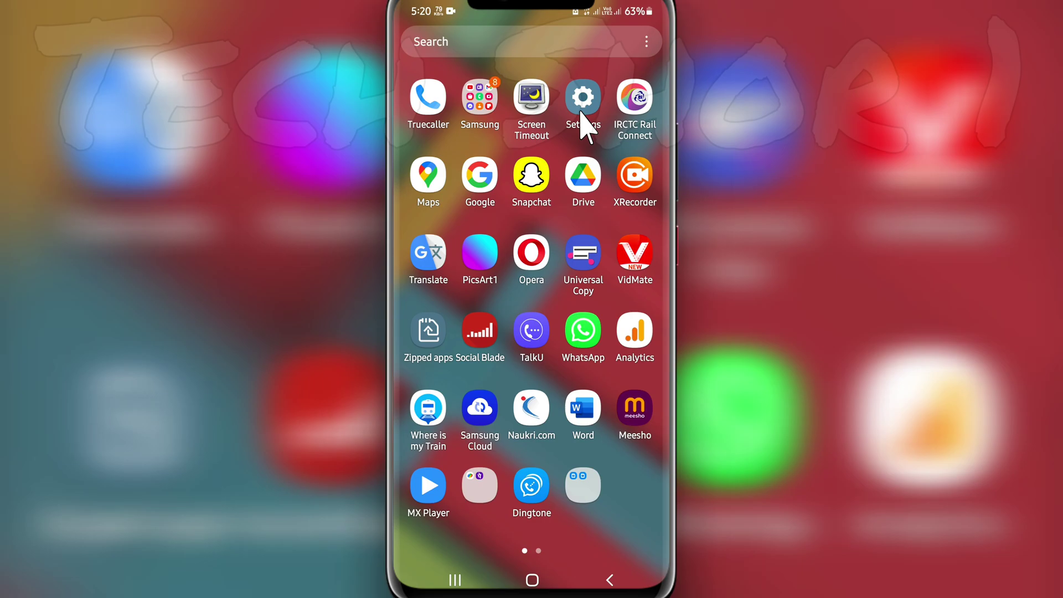
Step: In Settings > Apps, search 'gc' and open the GCash App info page
left_click(582, 111)
left_click(508, 138)
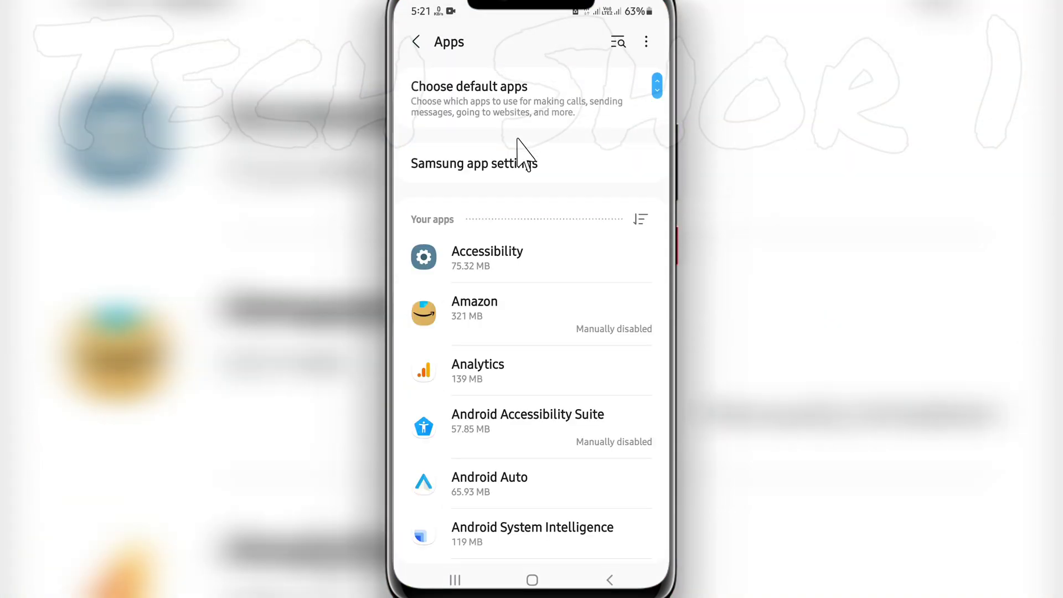
left_click(618, 44)
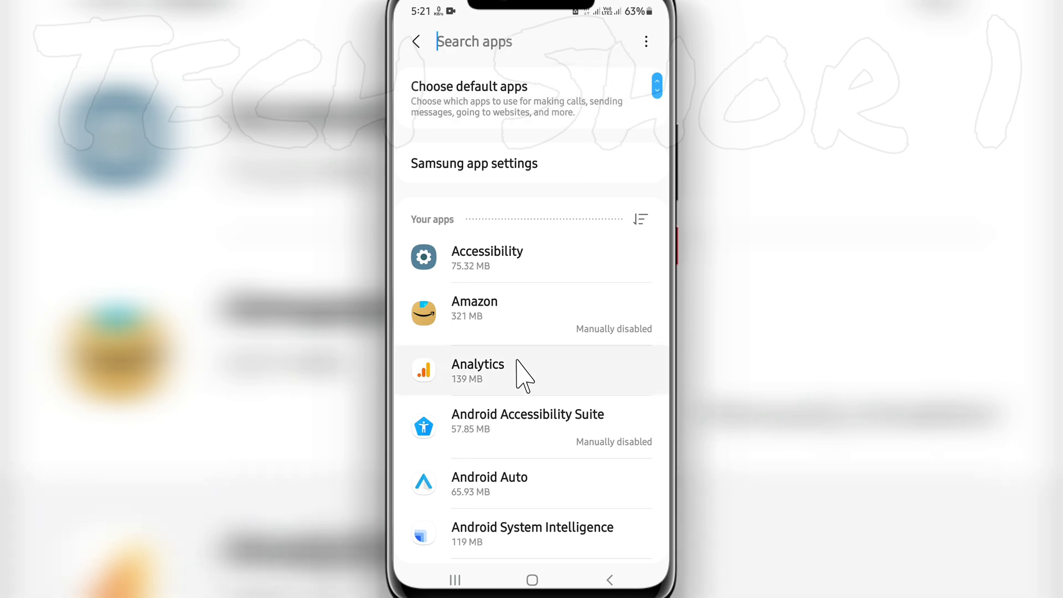
type("gc")
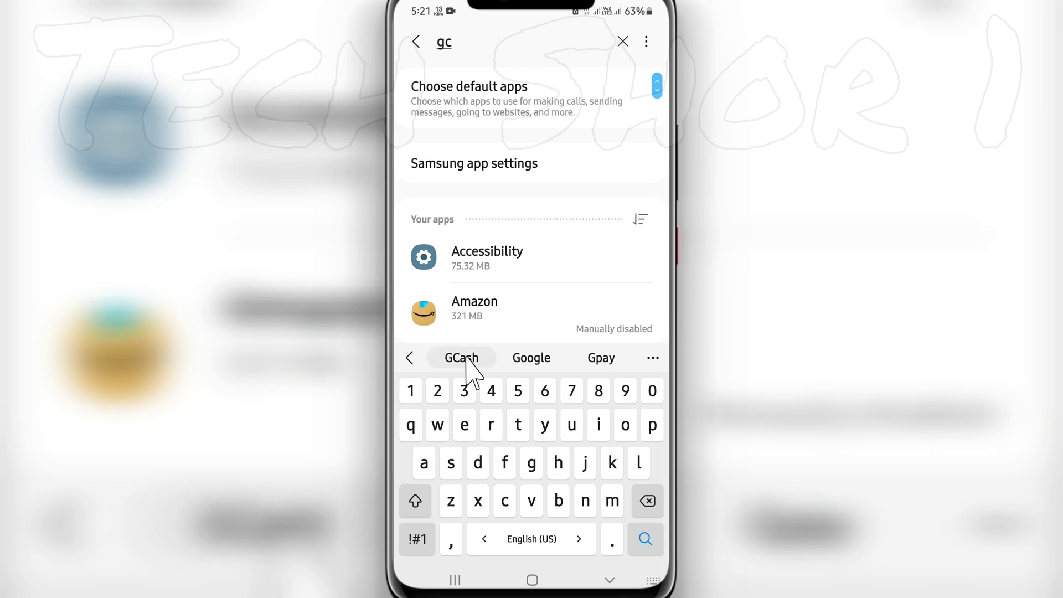
left_click(465, 359)
left_click(491, 277)
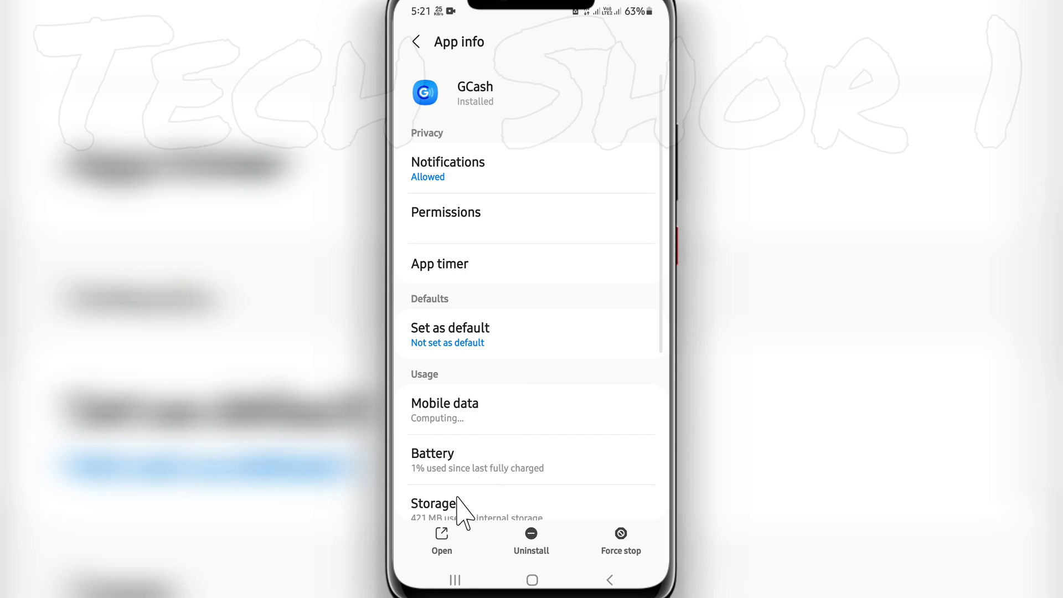
Step: Clear GCash's cache and all its data from Storage, then return to App info
scroll(460, 501, "down", 3)
left_click(480, 391)
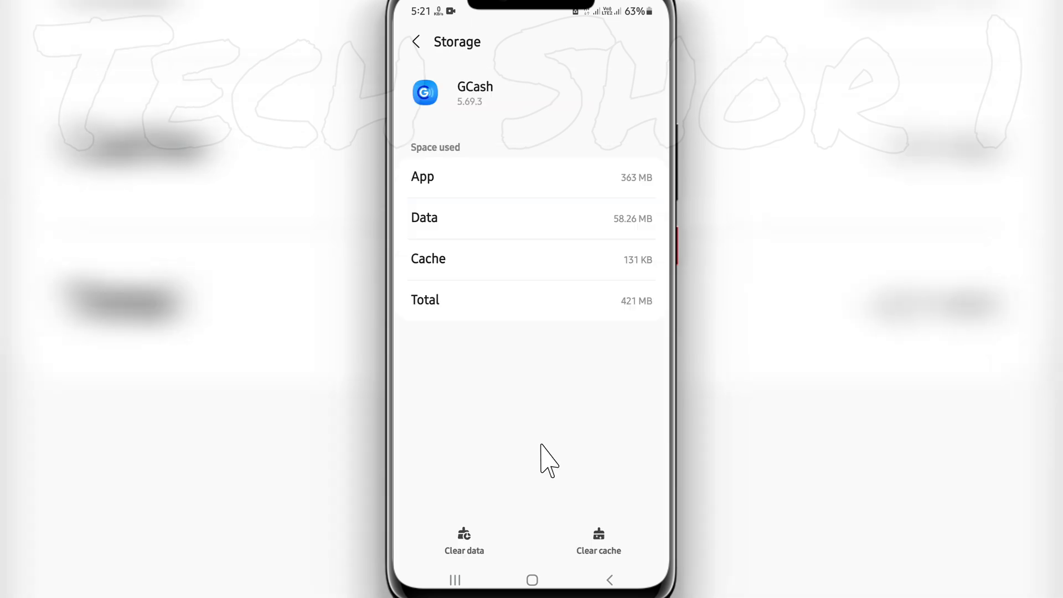
left_click(597, 541)
left_click(464, 546)
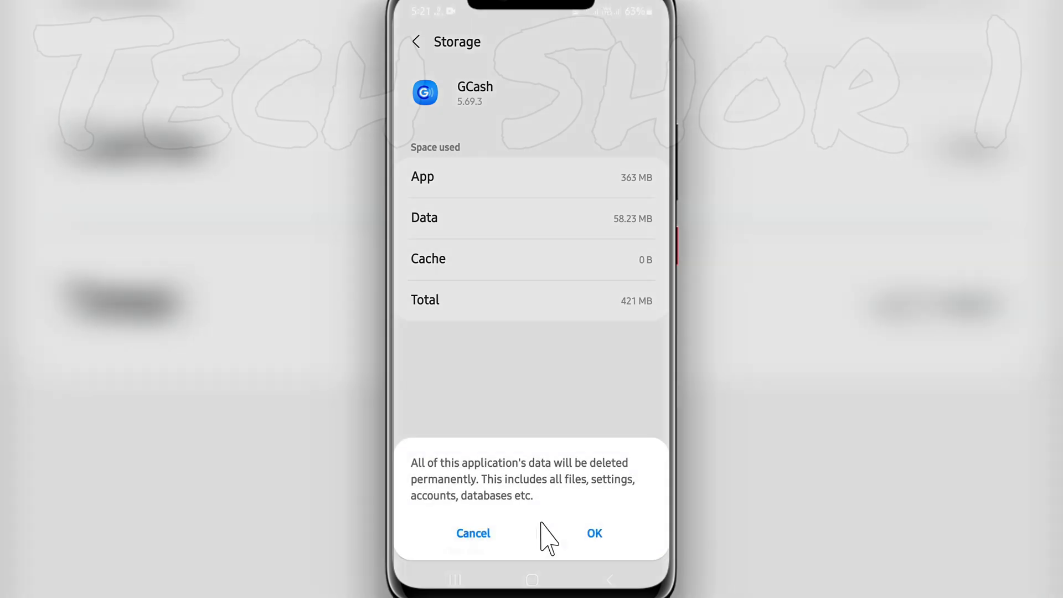
left_click(577, 524)
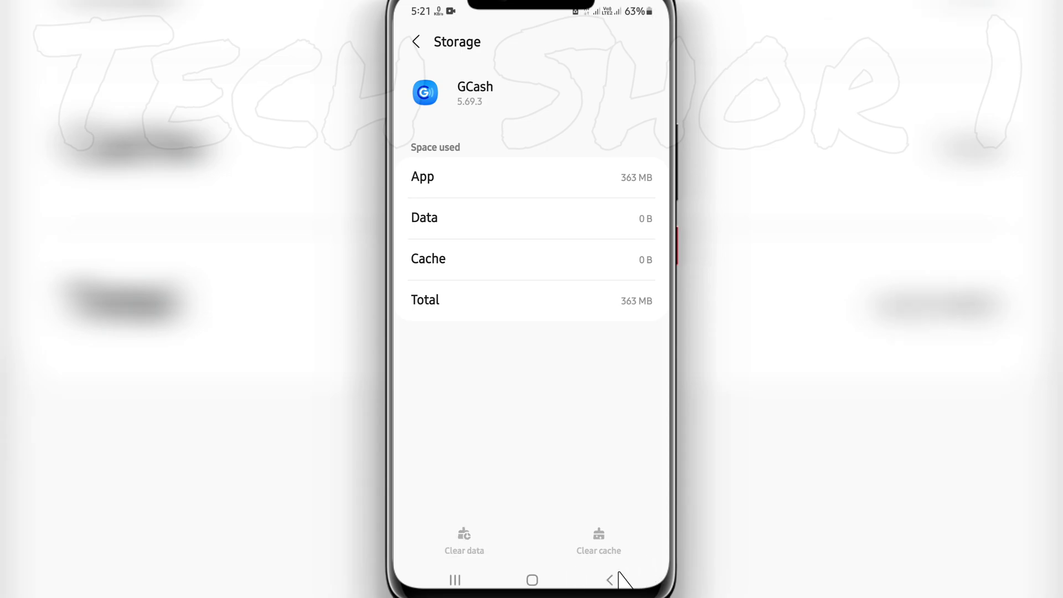
left_click(611, 578)
scroll(488, 353, "up", 5)
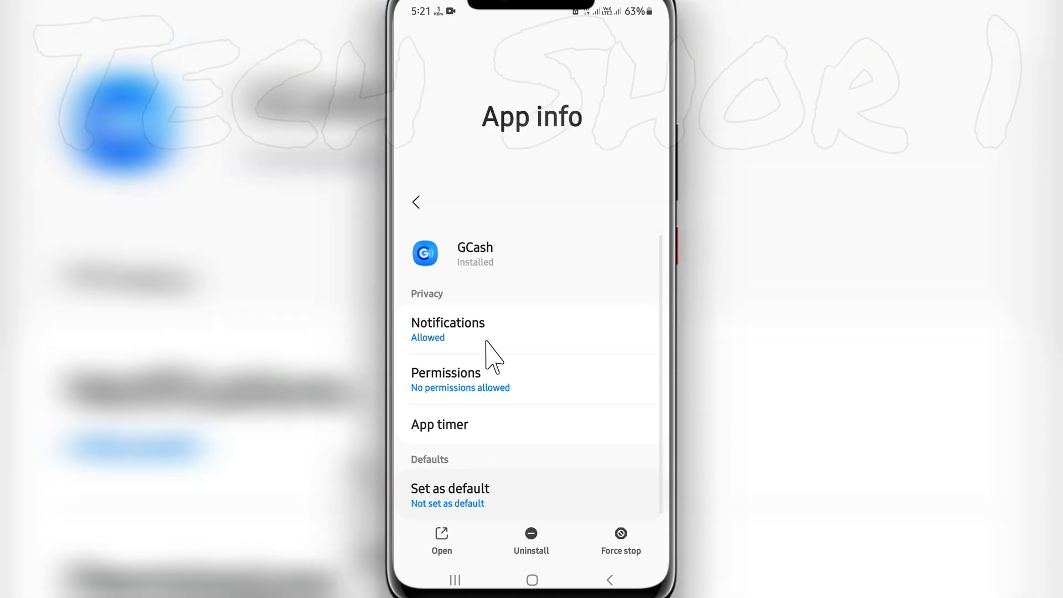
Step: Allow GCash camera and microphone only while in use, allow contacts, then go Home
left_click(507, 400)
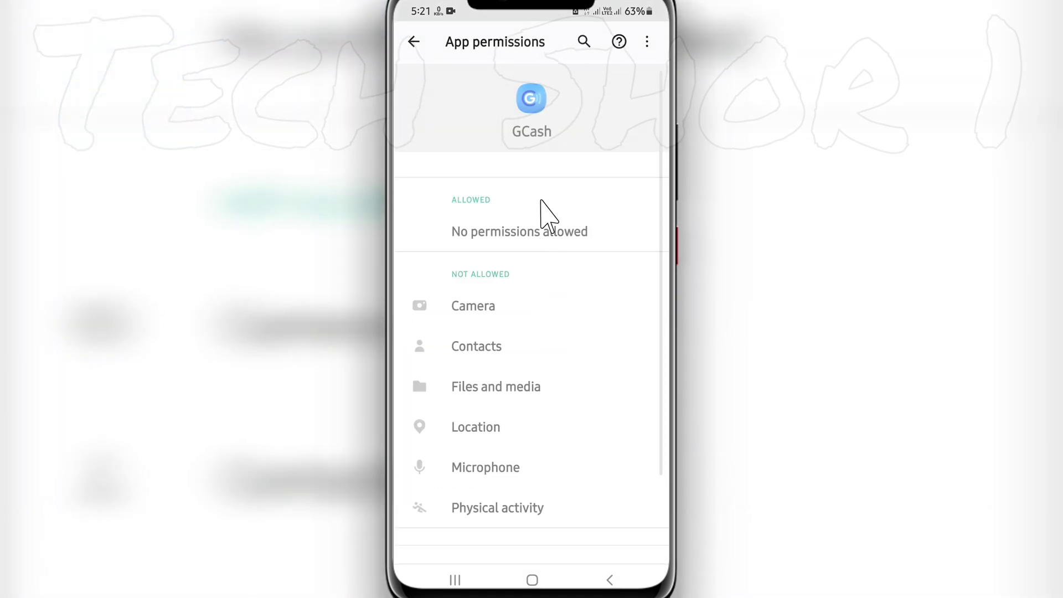
left_click(497, 305)
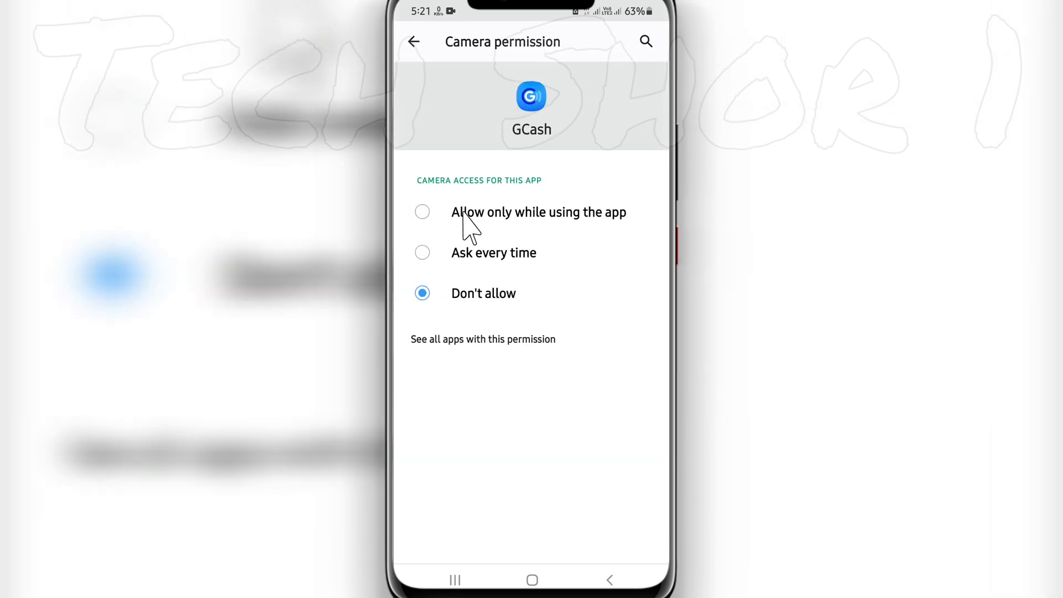
left_click(468, 222)
left_click(498, 427)
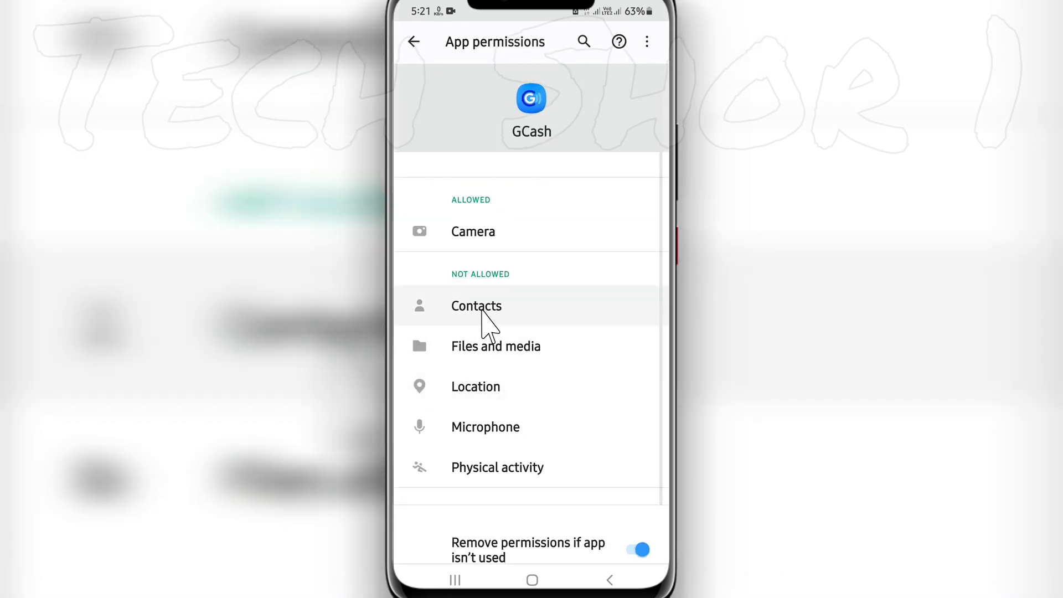
left_click(482, 313)
left_click(440, 206)
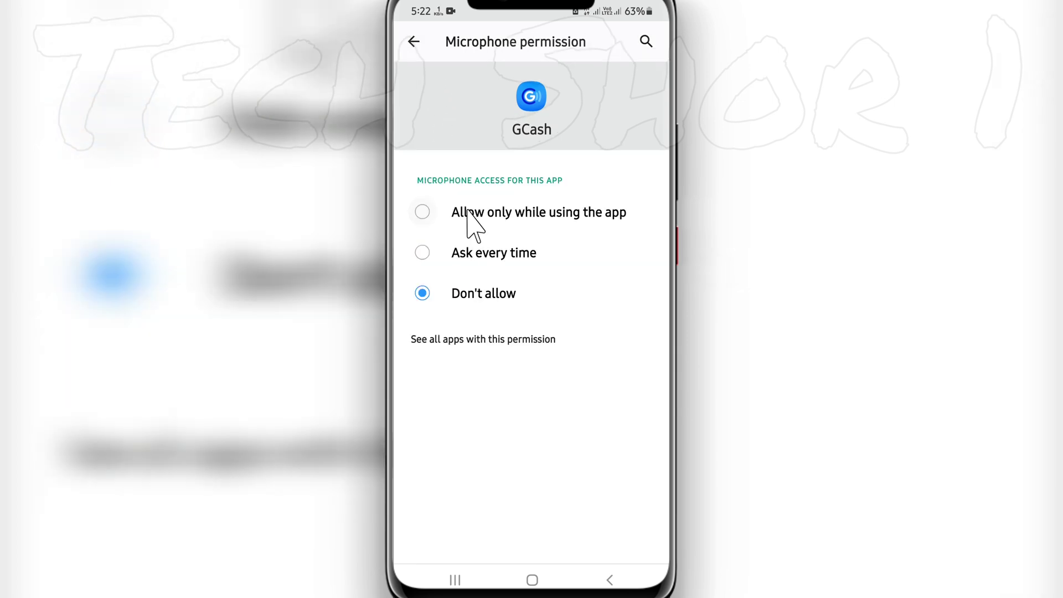
left_click(468, 213)
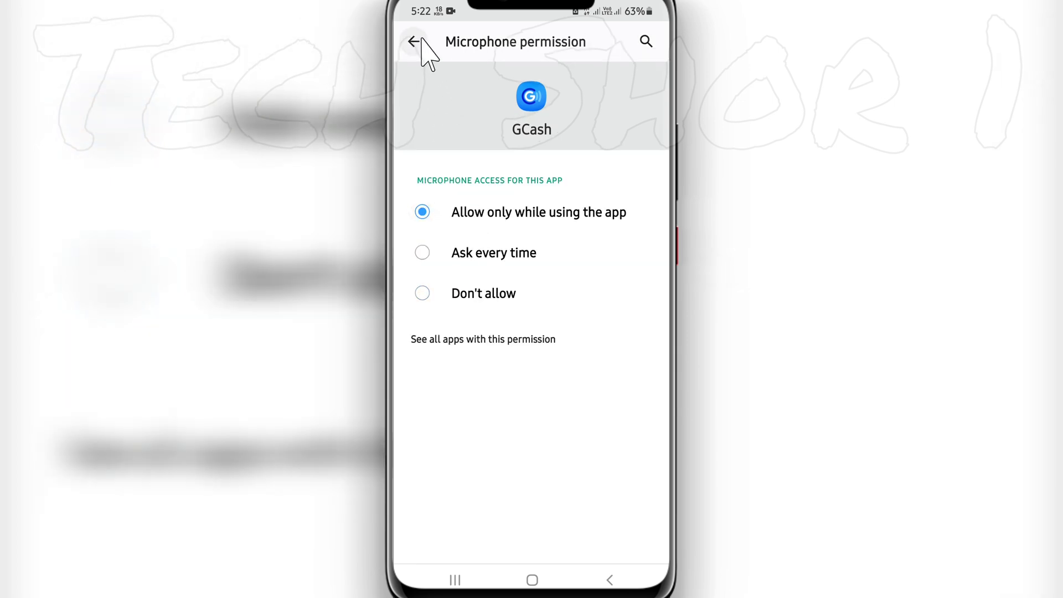
left_click(595, 579)
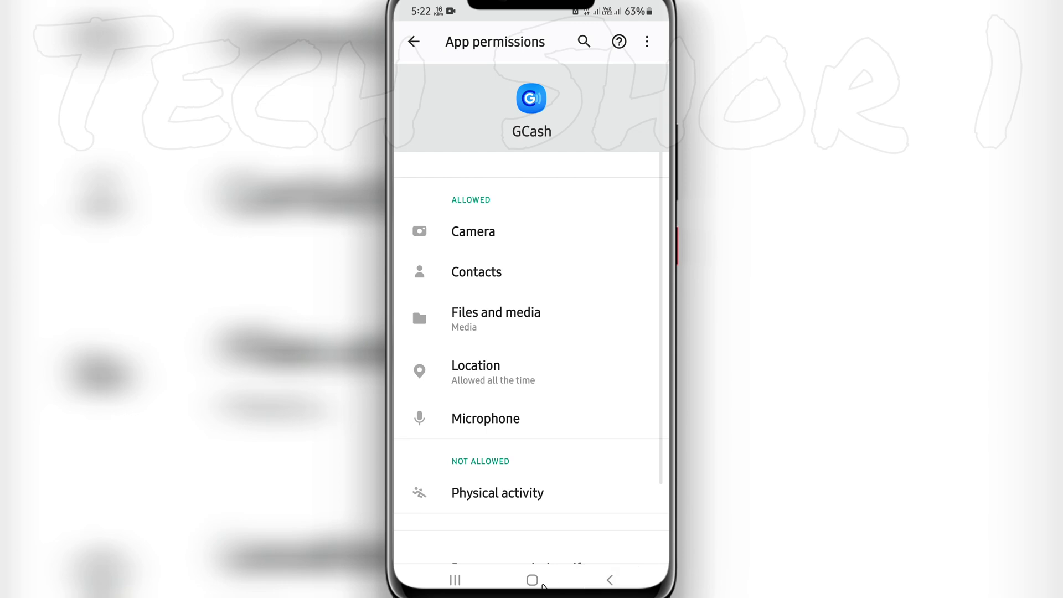
left_click(542, 585)
Step: Open Settings from the app drawer and scroll through its main list
left_click_drag(545, 412, 604, 178)
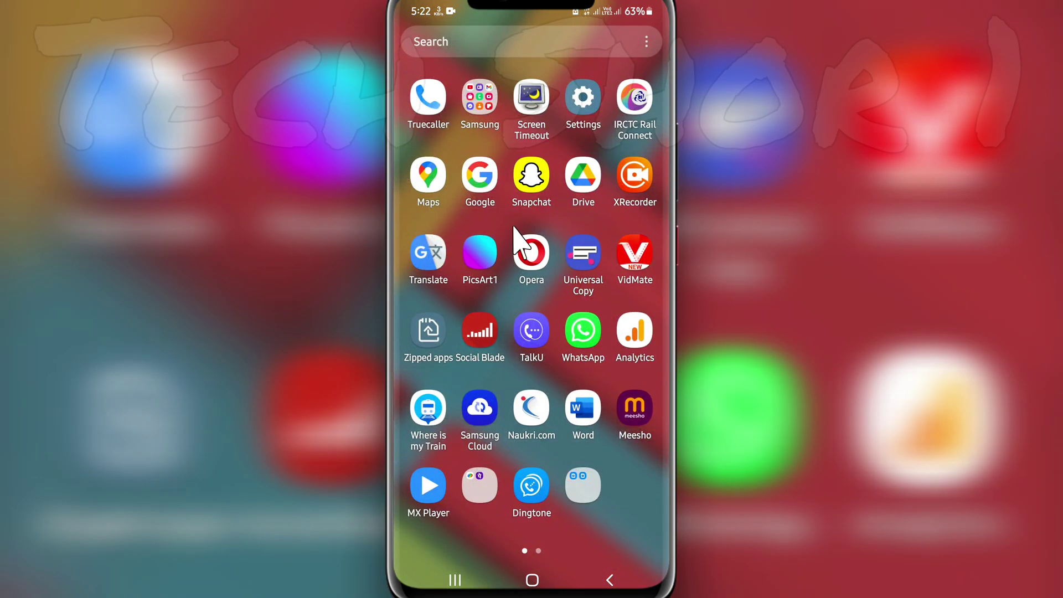
left_click(588, 118)
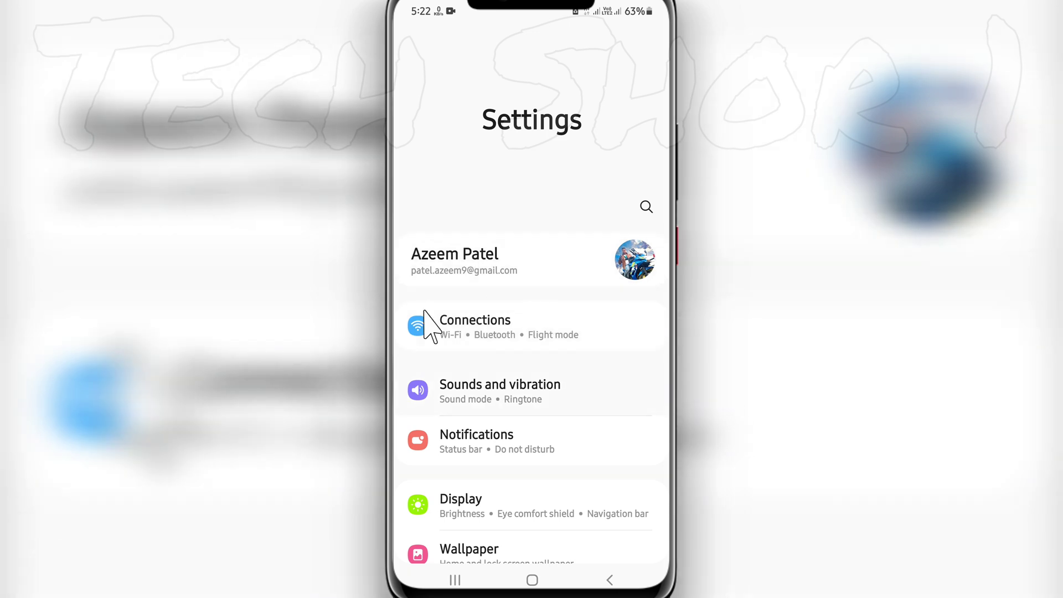
scroll(521, 297, "down", 10)
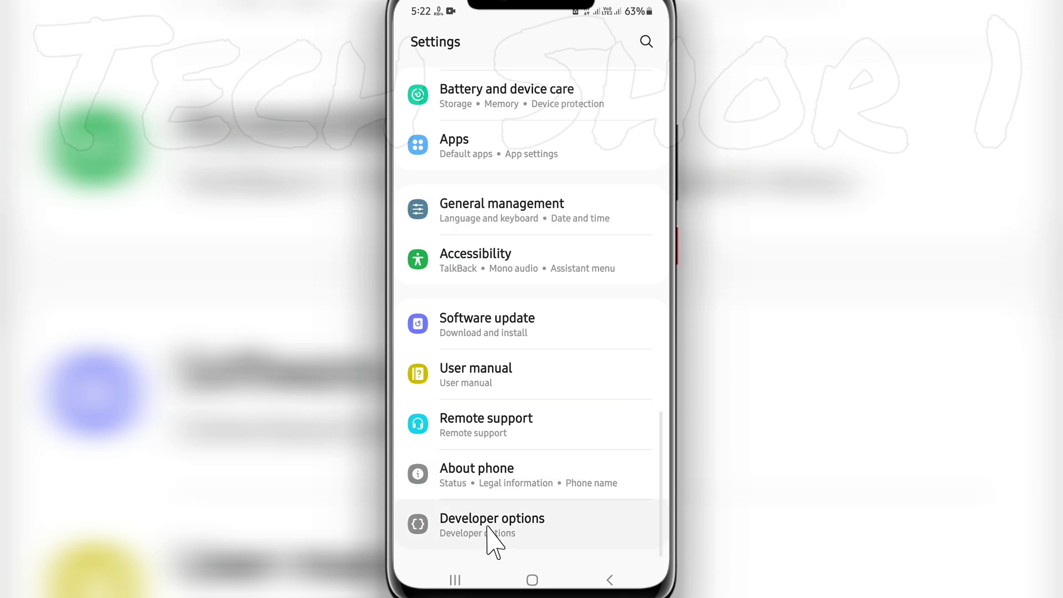
scroll(522, 439, "up", 10)
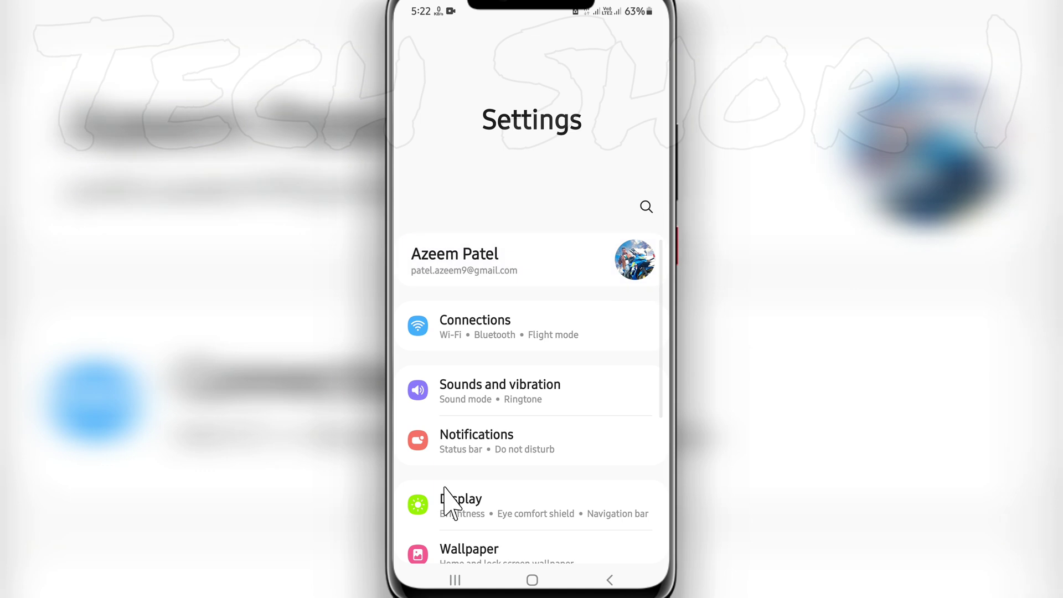
scroll(476, 498, "down", 5)
scroll(493, 392, "up", 5)
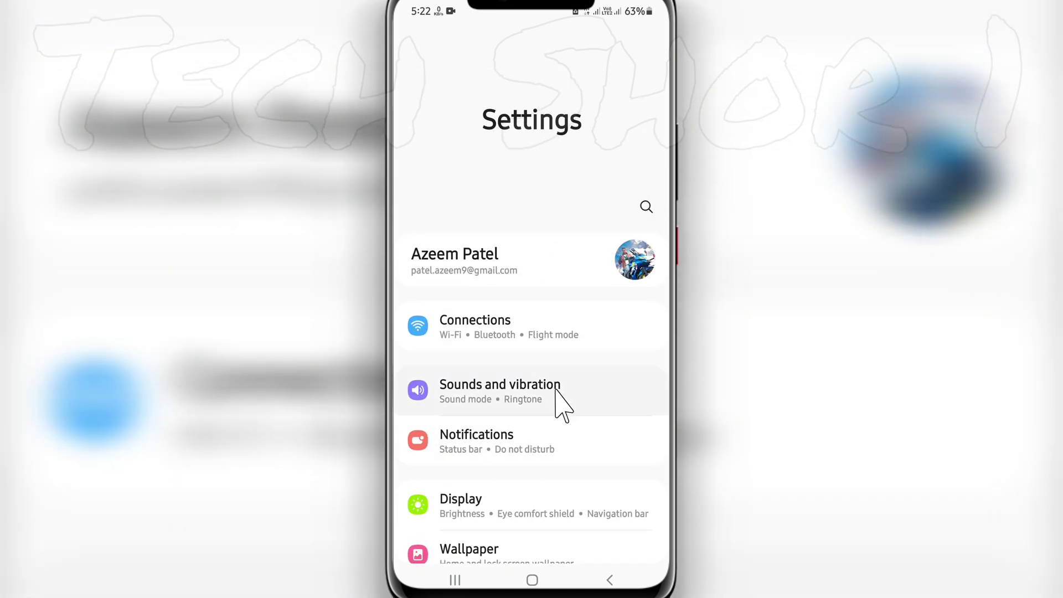
Step: Search Settings for 'deve' and open the Developer options result
left_click(647, 207)
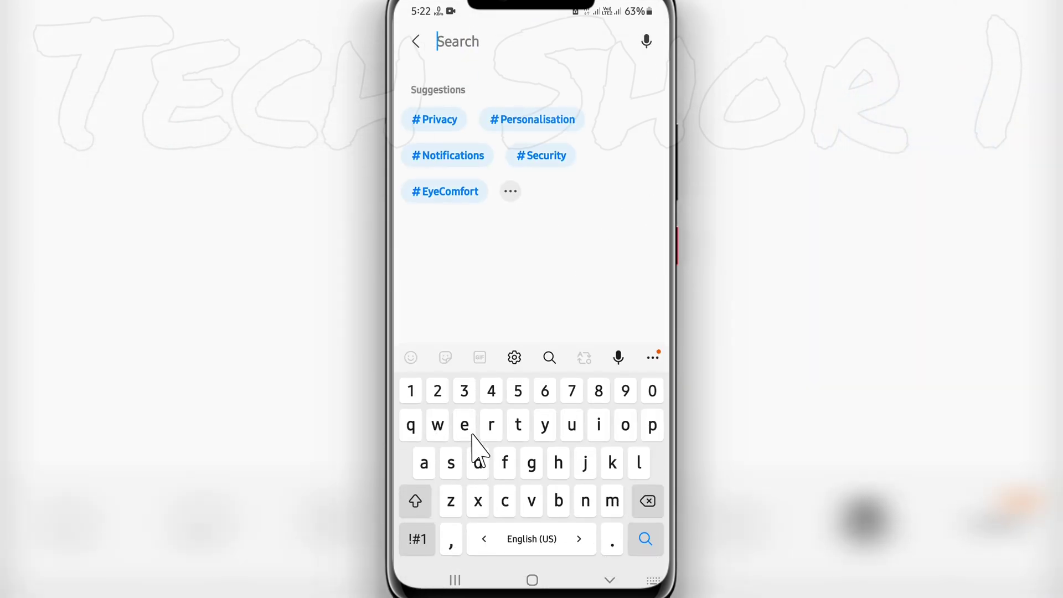
left_click(477, 460)
left_click(466, 426)
left_click(532, 501)
left_click(468, 426)
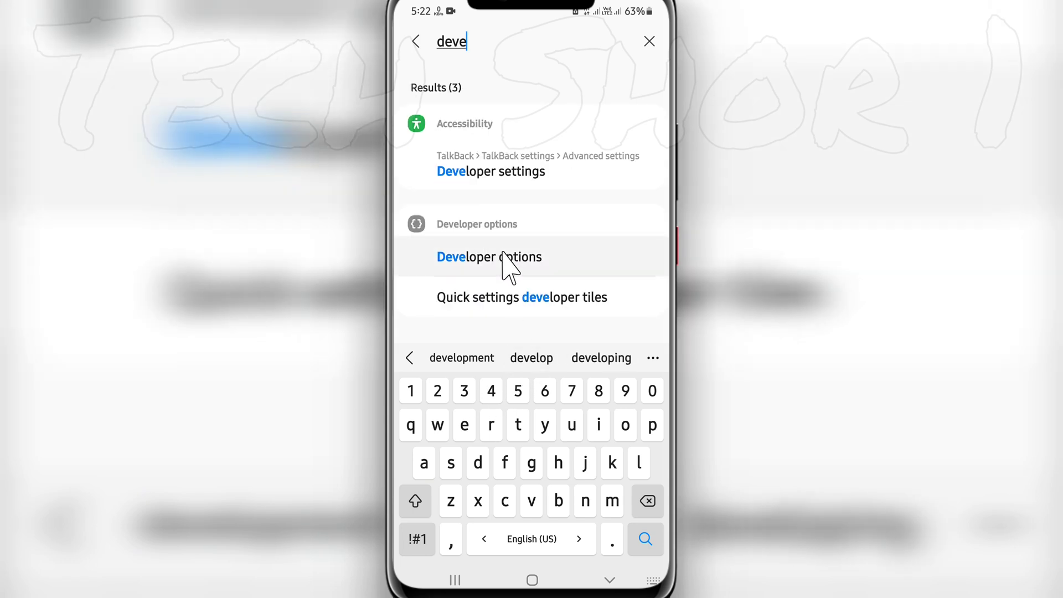
left_click(535, 257)
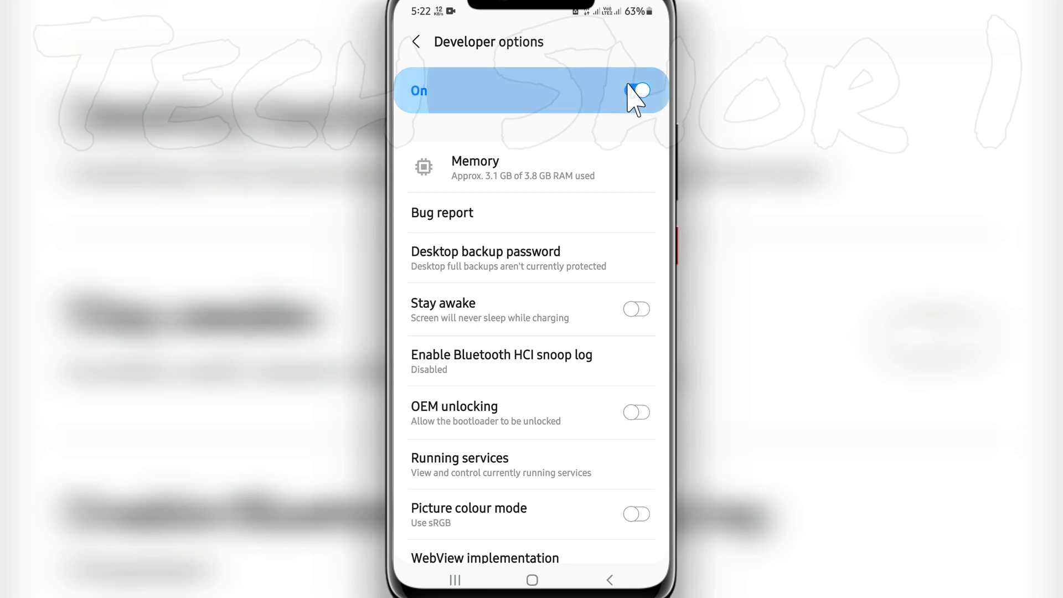
Step: Switch Developer options Off, then go Home to the app drawer's second page
left_click(637, 92)
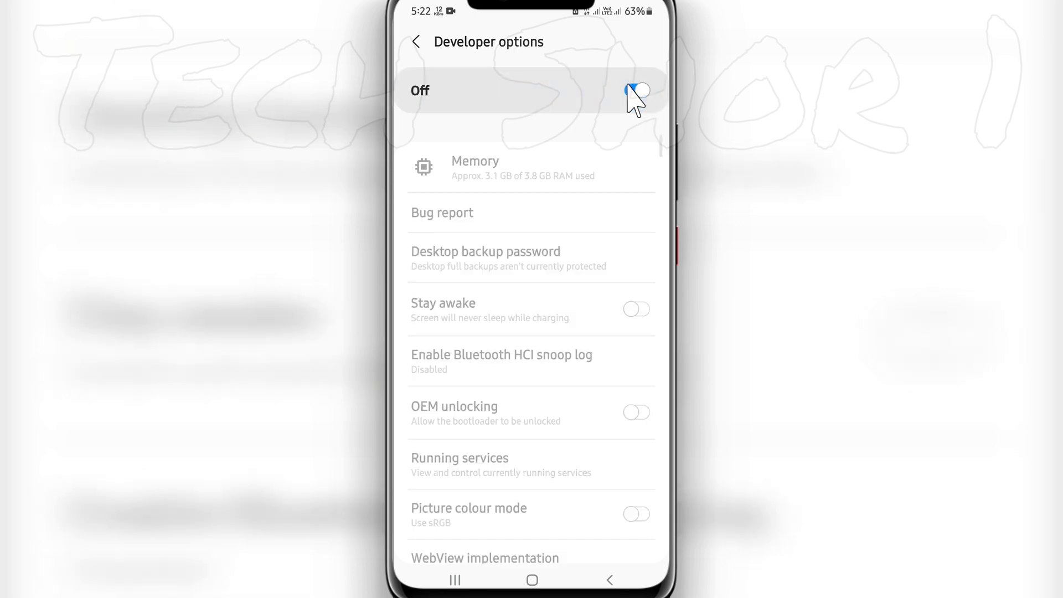
left_click(532, 580)
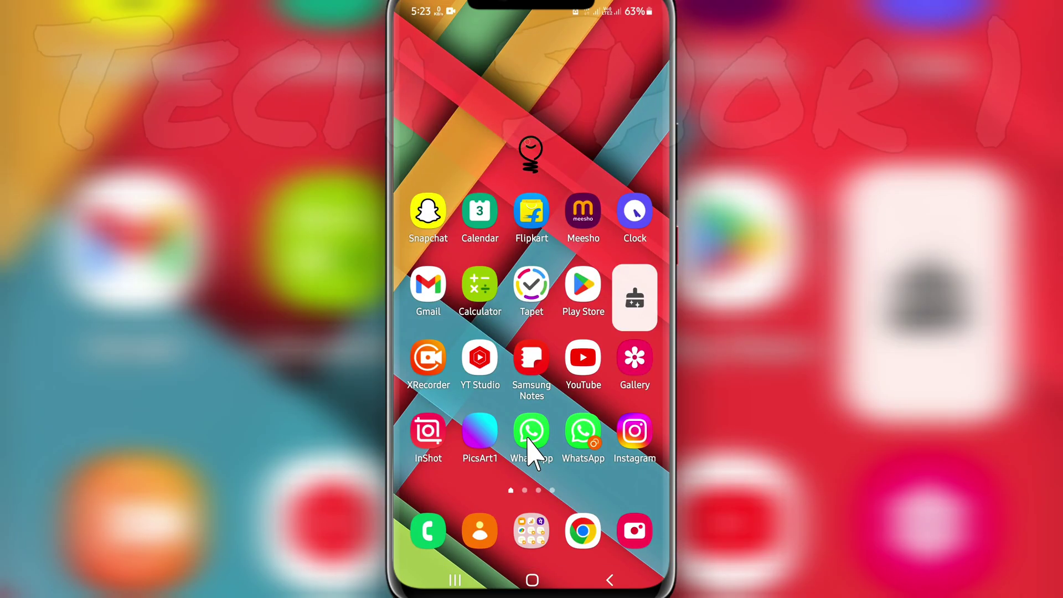
left_click_drag(562, 471, 586, 281)
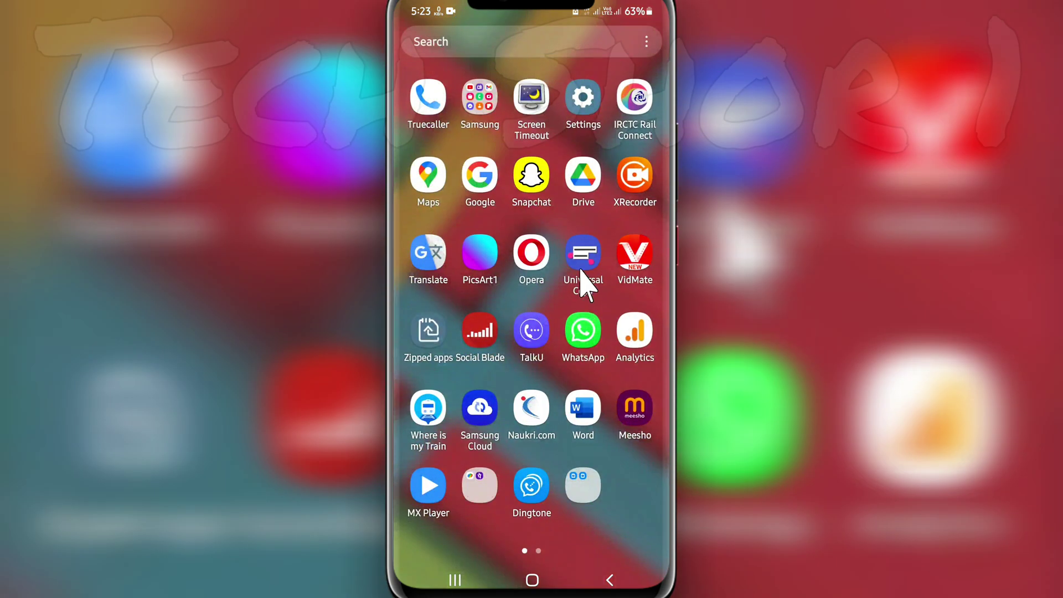
left_click_drag(576, 521, 510, 373)
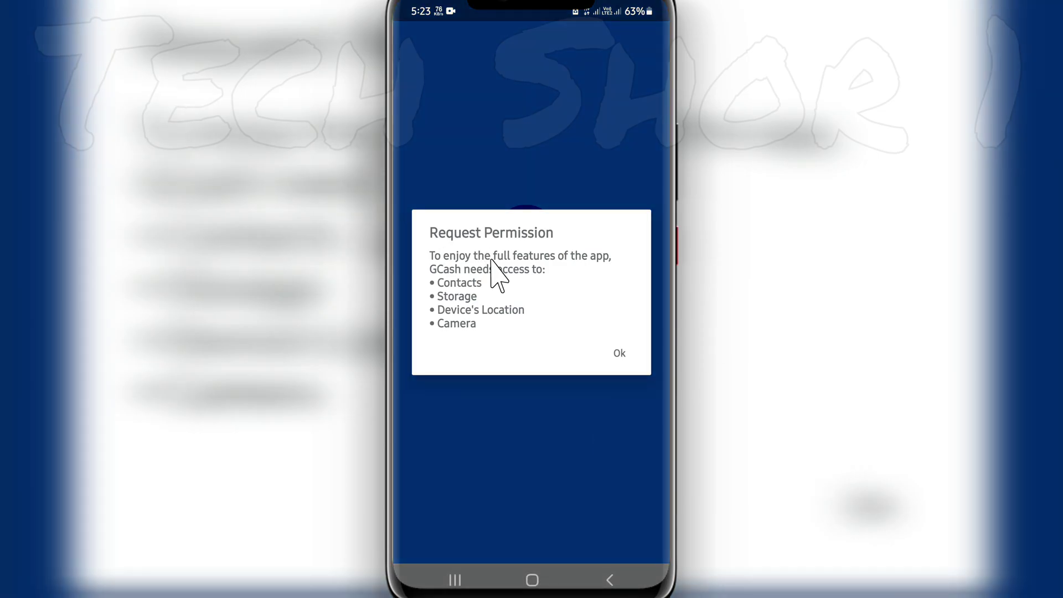
Step: Accept GCash's permission request and keep Philippines (+63) as the login country code
left_click(619, 353)
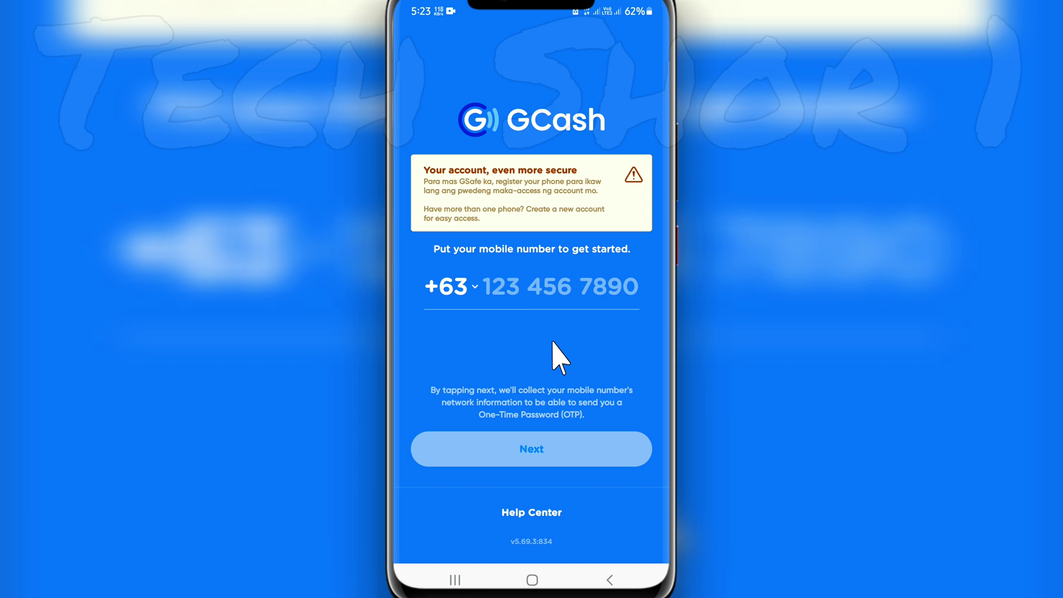
left_click(459, 291)
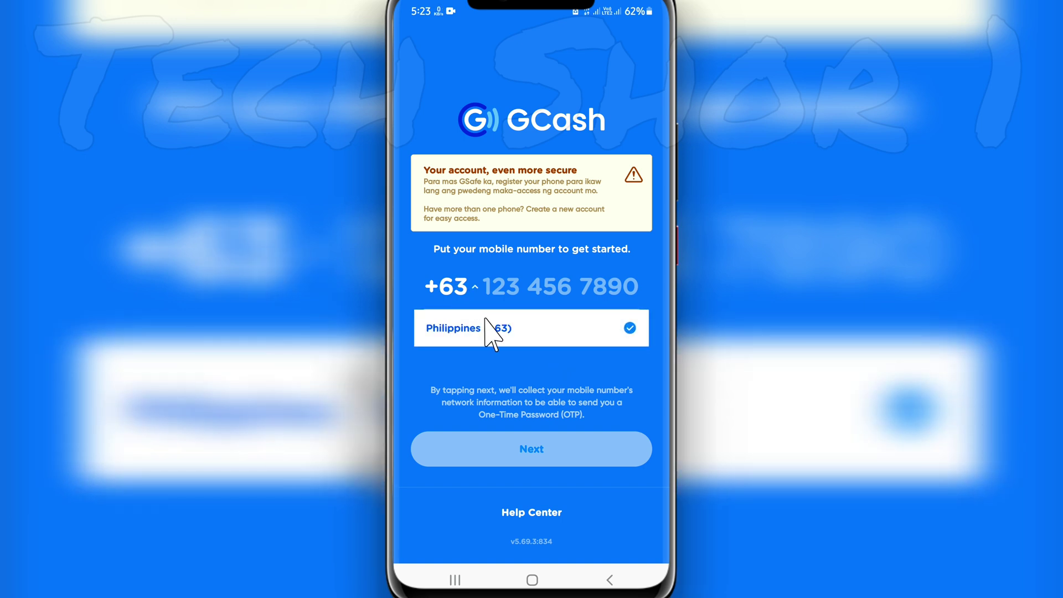
left_click(515, 332)
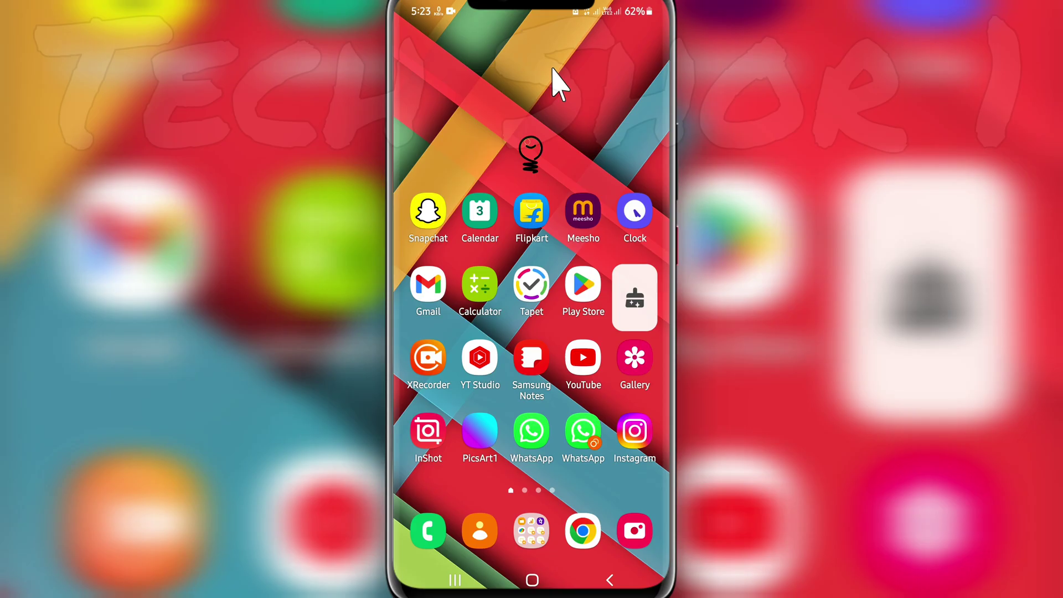